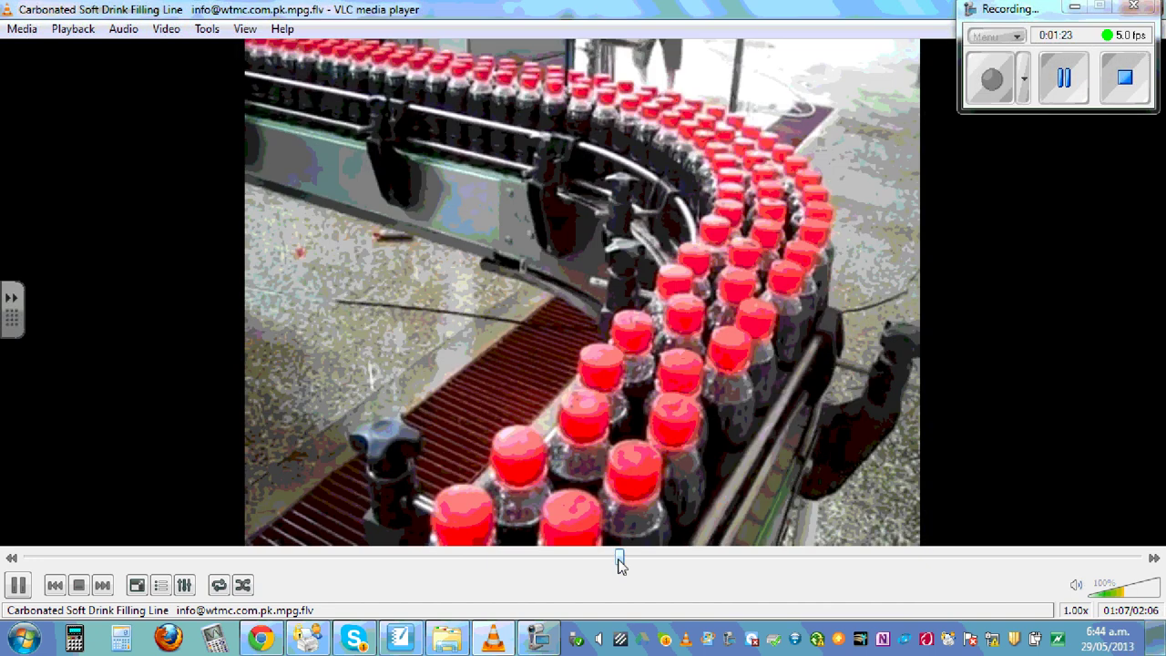
Skip the VLC filling-line video ahead to about 2:04, where bottle packs are being wrapped.
left_click_drag(618, 557, 734, 557)
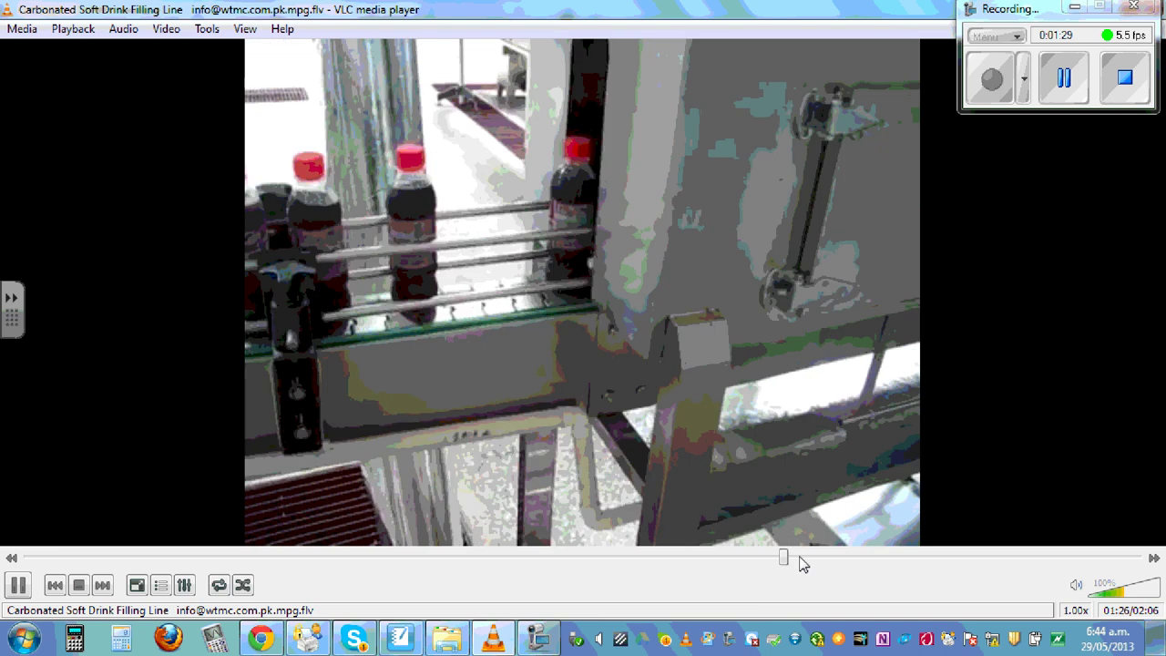
left_click(812, 558)
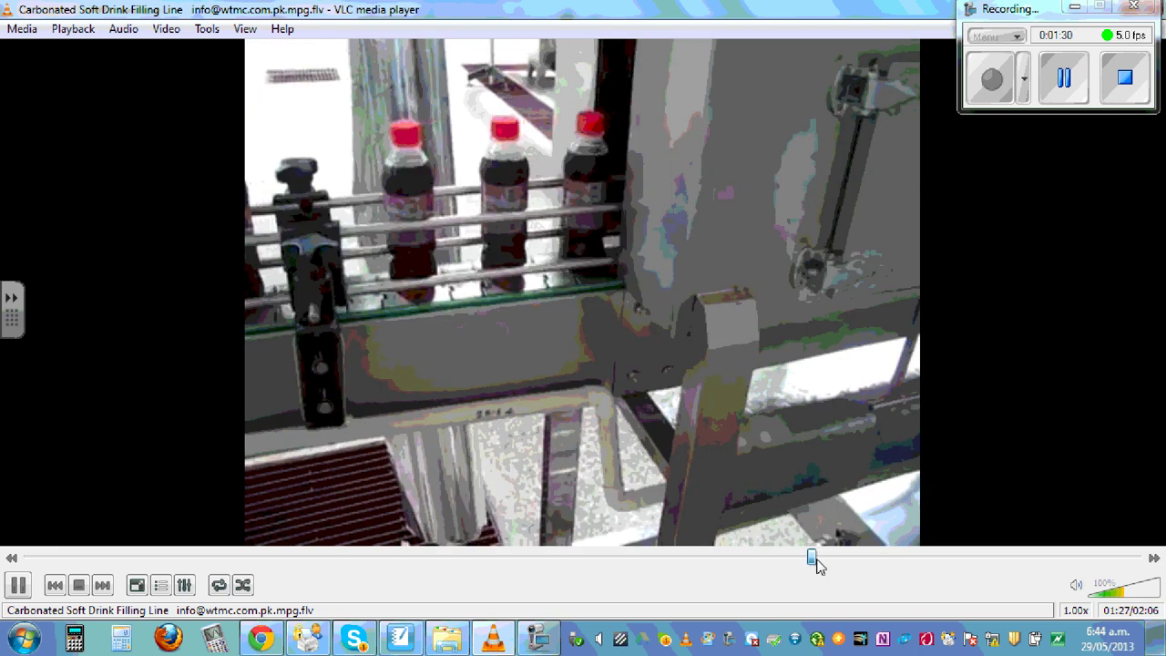
left_click_drag(813, 558, 906, 559)
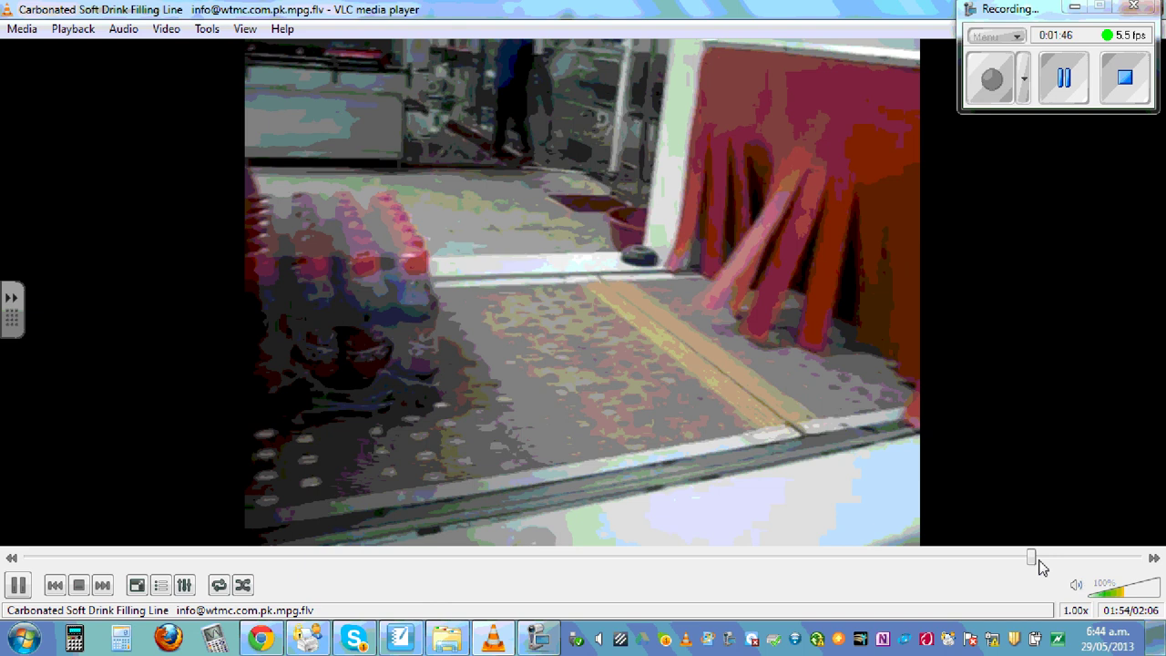
left_click(1043, 558)
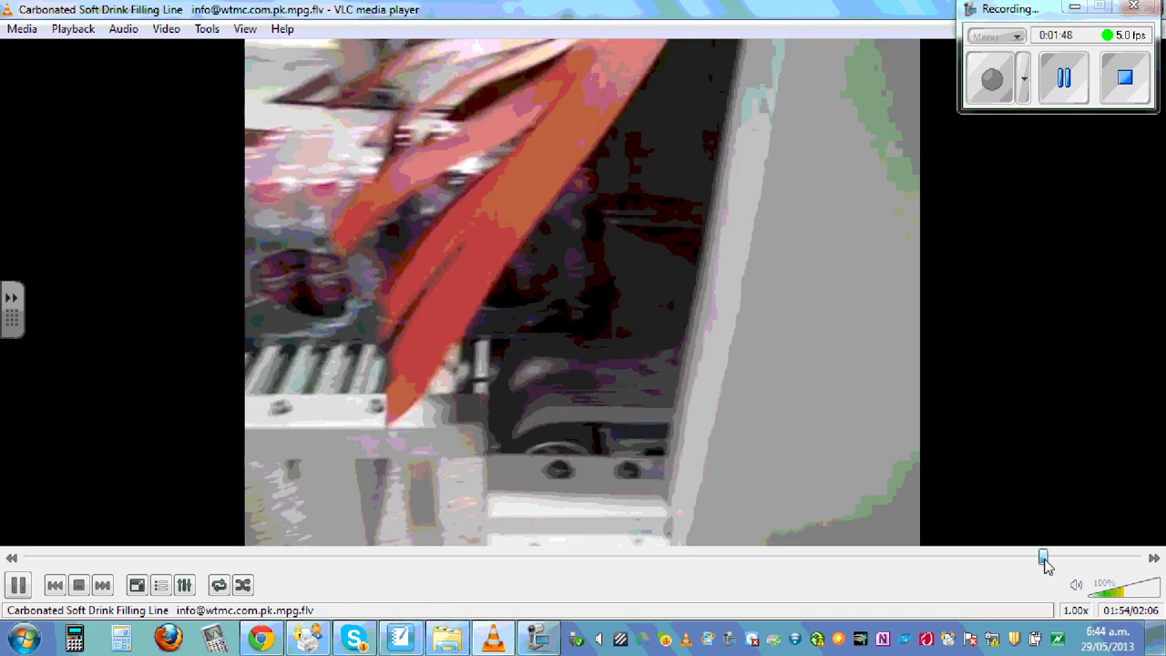
left_click(1077, 558)
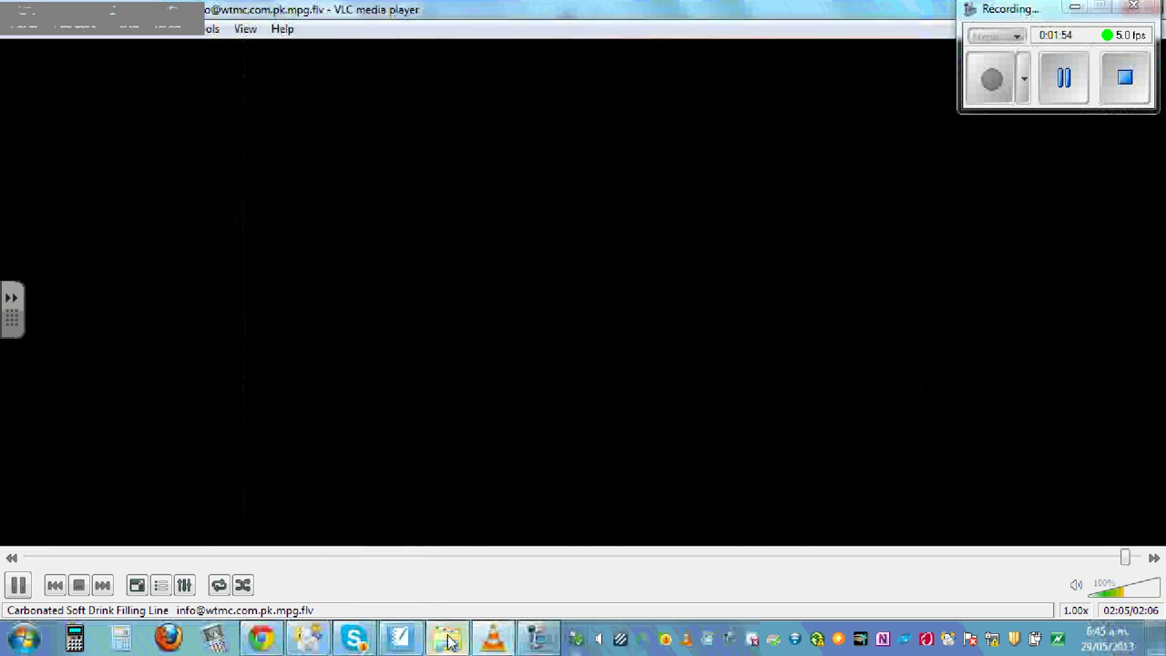
Bring up the coke-bottle question in SMART Notebook, nudge its text box, and select the pen.
left_click(448, 640)
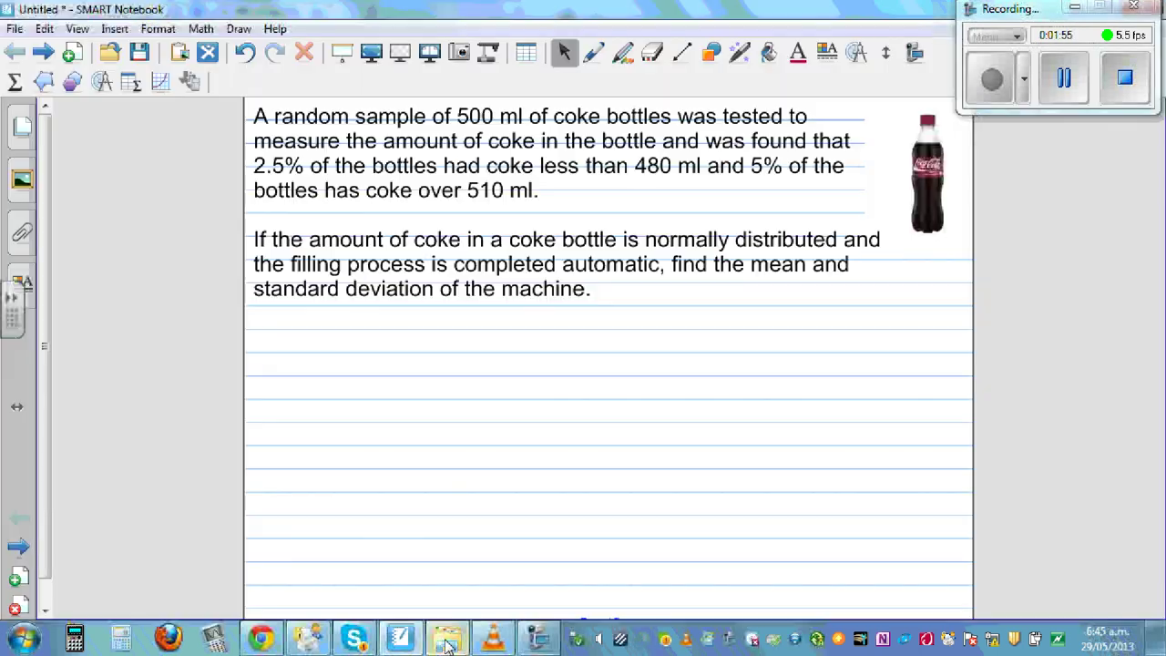
left_click_drag(513, 173, 509, 187)
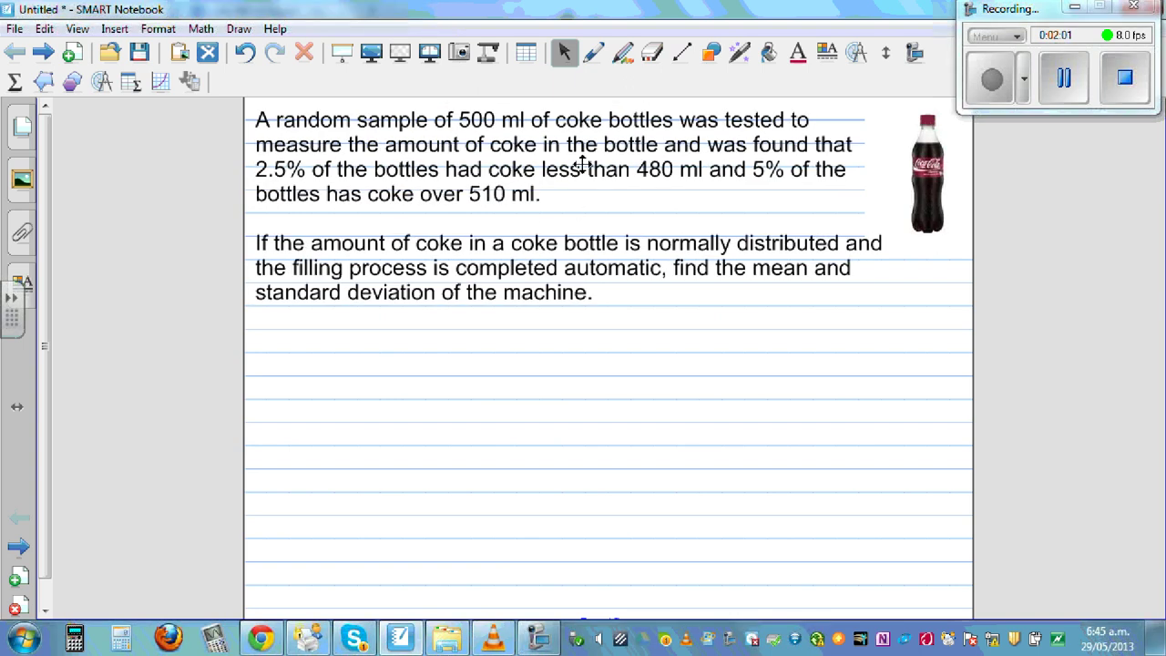
left_click(596, 55)
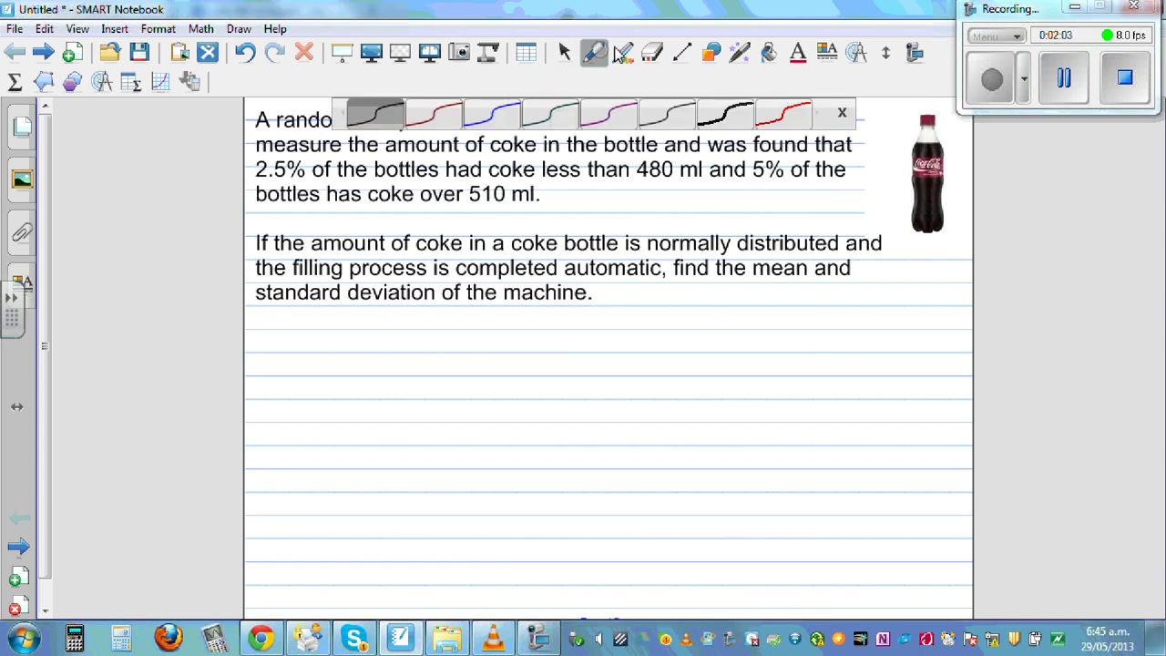
left_click(843, 112)
Underline 'was', 2.5%, 'bottles', 480 ml and 510 ml in the question.
left_click_drag(678, 130, 716, 130)
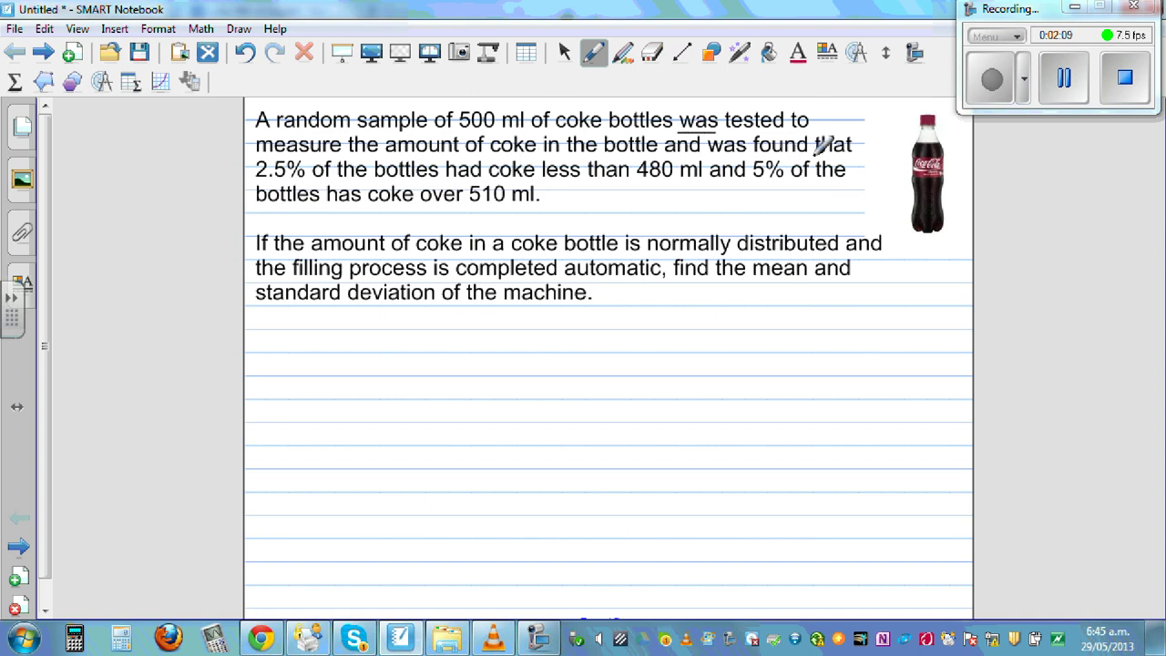
left_click_drag(257, 184, 279, 184)
left_click_drag(388, 181, 412, 181)
left_click_drag(637, 182, 780, 184)
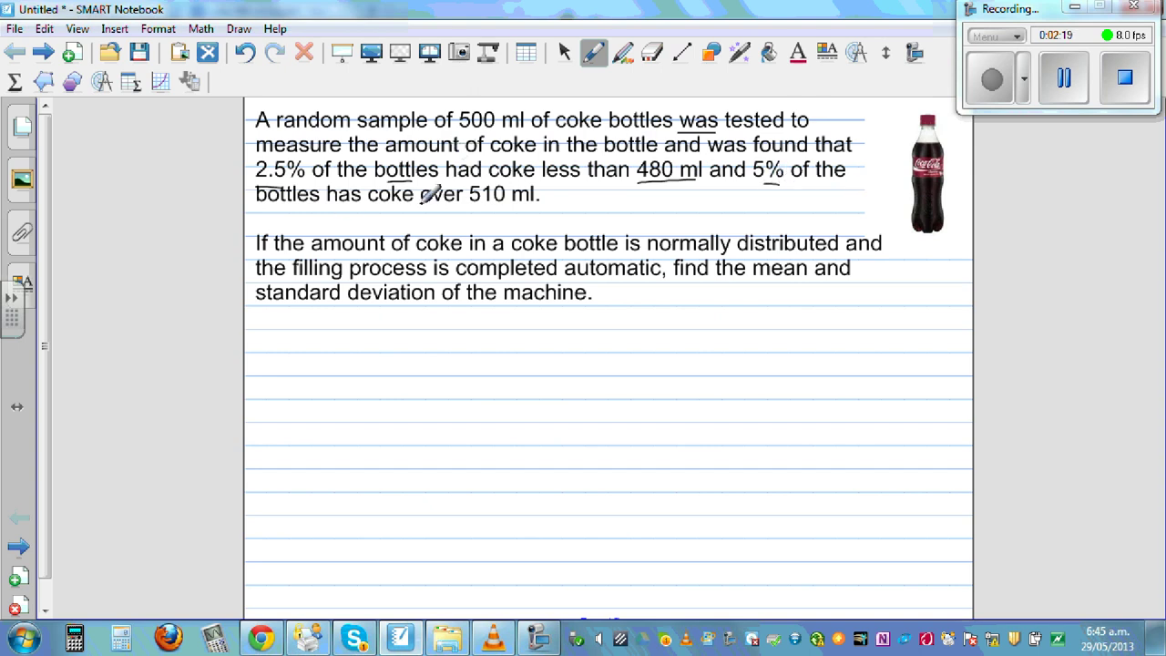
left_click_drag(474, 209, 535, 207)
Draw a straight horizontal baseline under the question with the Line tool.
left_click(682, 52)
left_click(522, 116)
left_click_drag(292, 449, 796, 449)
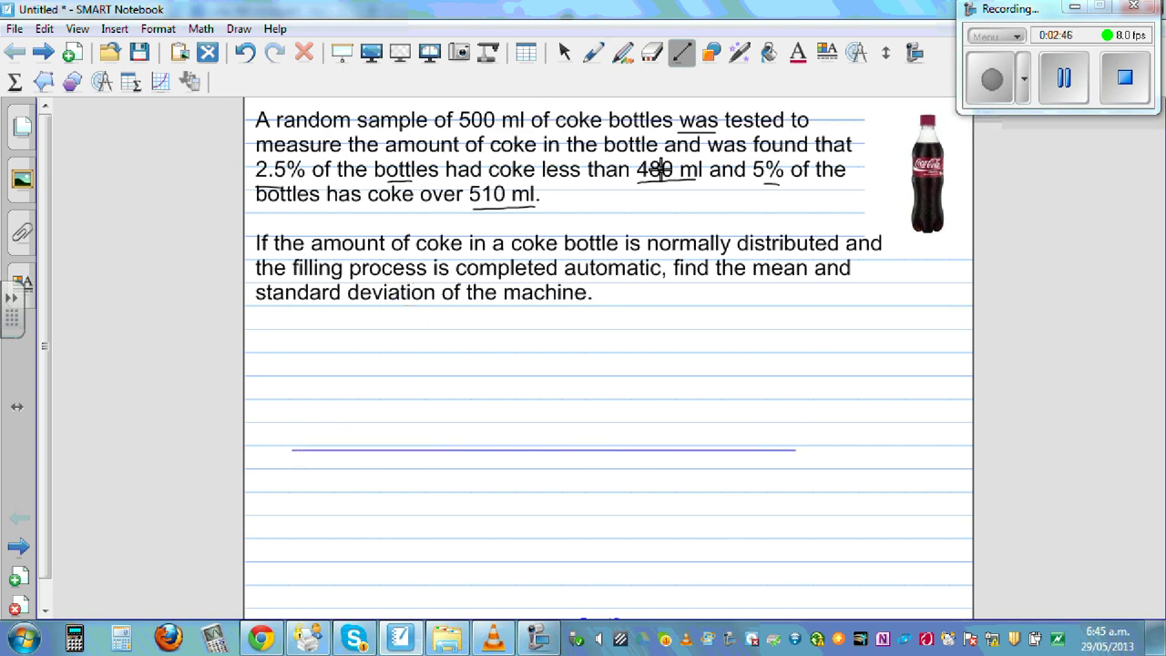
In green ink, sketch the bell curve on the baseline with a mean line and μ = label.
left_click(594, 53)
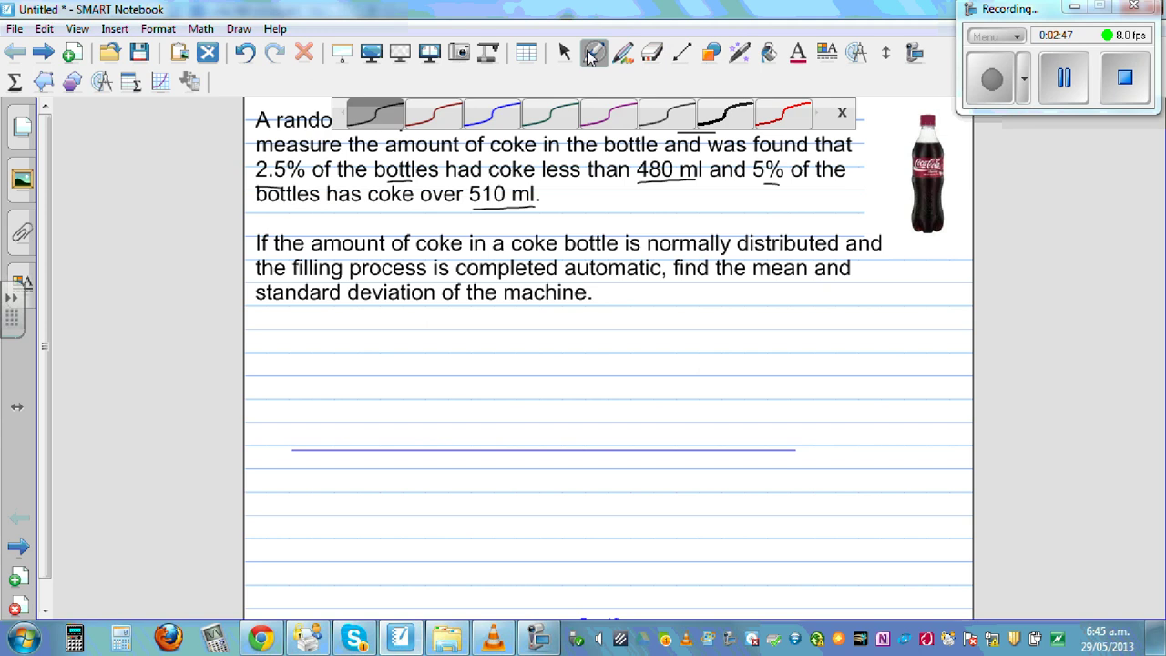
left_click(551, 123)
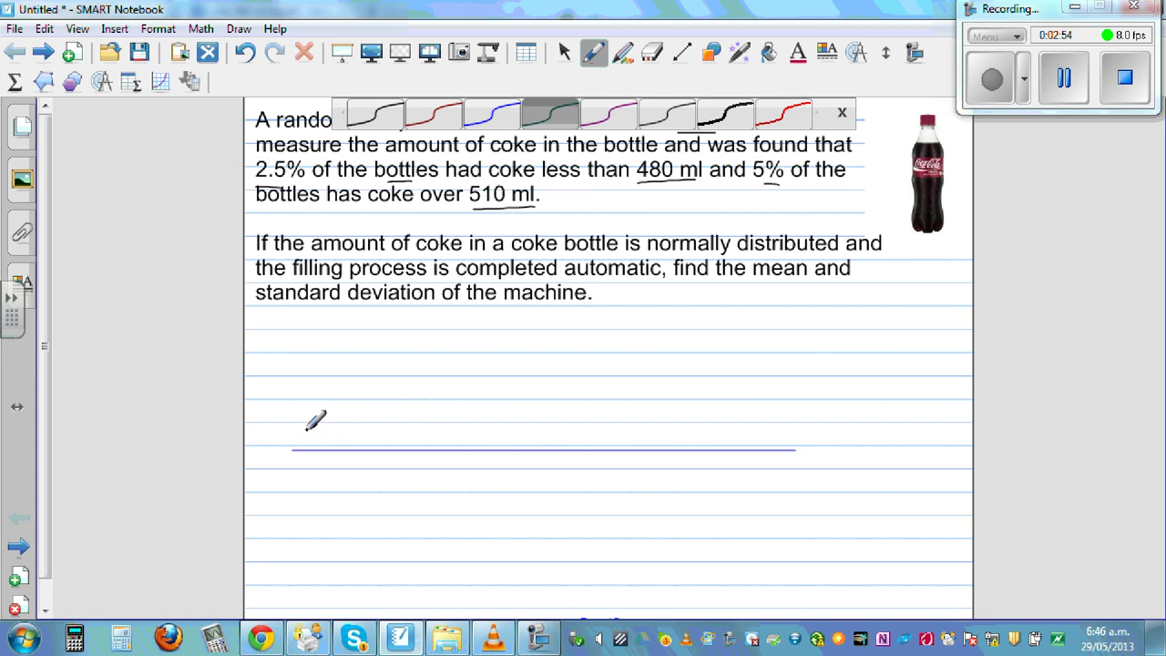
mouse_move(312, 441)
left_mouse_down()
mouse_move(469, 326)
mouse_move(537, 313)
mouse_move(642, 335)
mouse_move(786, 435)
left_mouse_up()
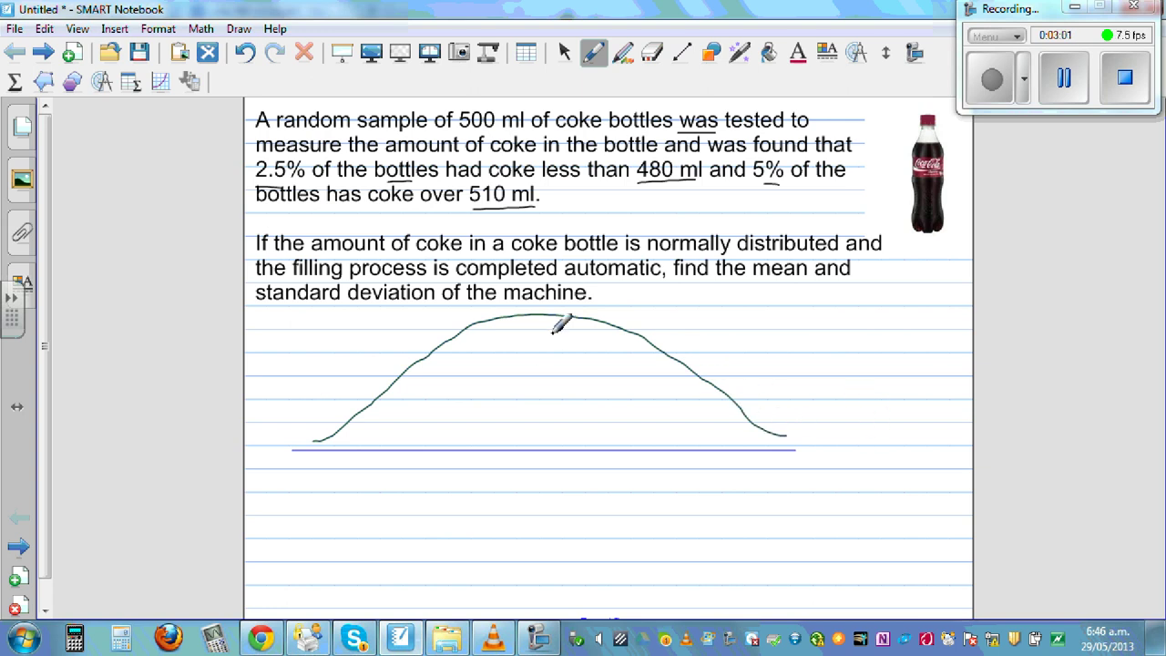
mouse_move(537, 315)
left_mouse_down()
mouse_move(534, 470)
mouse_move(569, 465)
left_mouse_up()
mouse_move(554, 471)
left_mouse_down()
mouse_move(555, 513)
mouse_move(529, 489)
mouse_move(541, 500)
mouse_move(573, 494)
left_mouse_up()
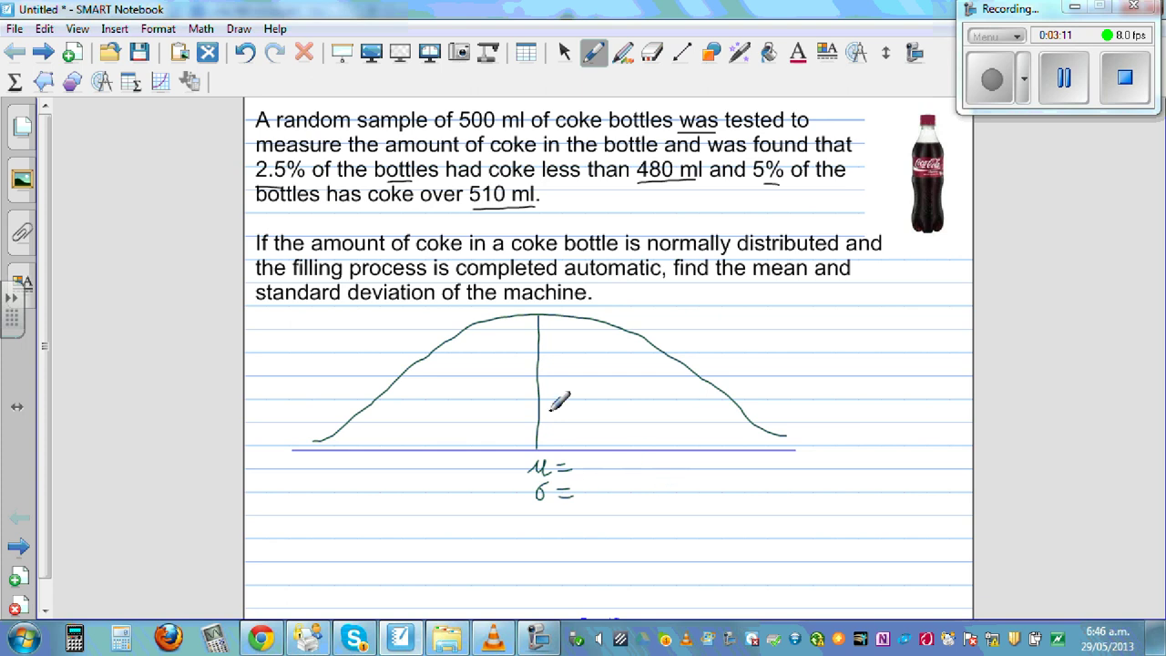
Circle 2.5% in the question and mark the left tail with a cut-off, x₁ = 480 and 2.5%.
mouse_move(308, 161)
left_mouse_down()
mouse_move(279, 150)
mouse_move(255, 166)
mouse_move(285, 178)
mouse_move(311, 158)
left_mouse_up()
mouse_move(655, 179)
left_mouse_down()
mouse_move(639, 180)
mouse_move(700, 178)
left_mouse_up()
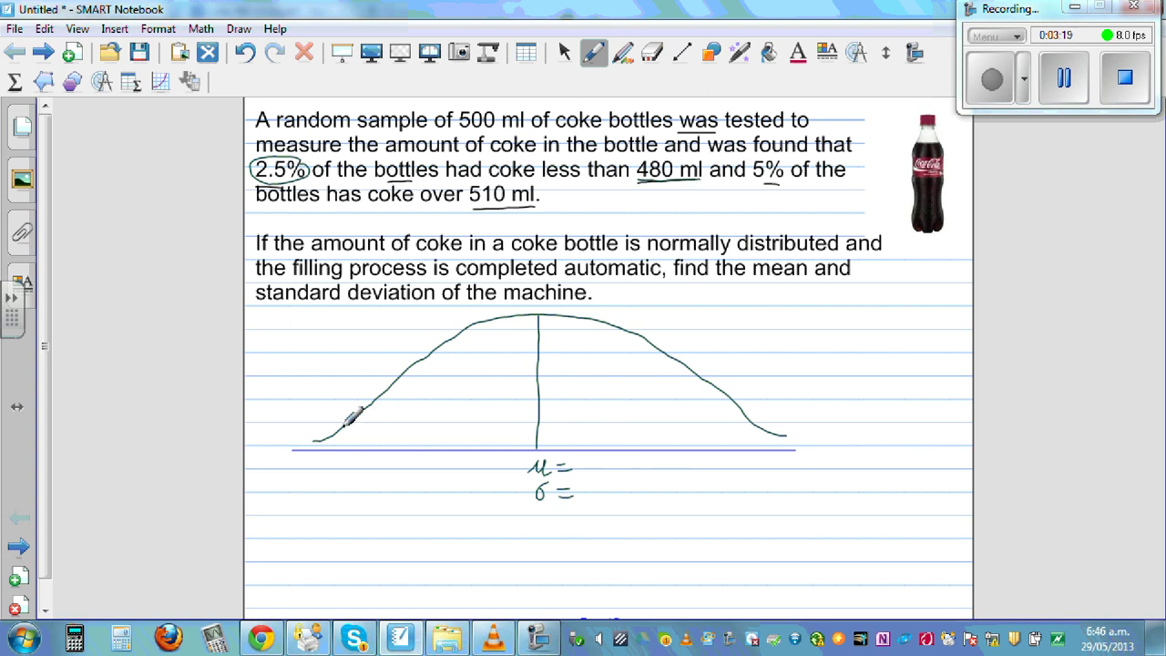
mouse_move(360, 412)
left_mouse_down()
mouse_move(346, 464)
mouse_move(355, 457)
mouse_move(360, 474)
mouse_move(419, 458)
left_mouse_up()
mouse_move(320, 393)
left_mouse_down()
mouse_move(338, 424)
mouse_move(346, 409)
left_mouse_up()
mouse_move(297, 376)
left_mouse_down()
mouse_move(308, 383)
mouse_move(333, 366)
mouse_move(344, 375)
mouse_move(334, 352)
mouse_move(355, 362)
left_mouse_up()
left_click(314, 373)
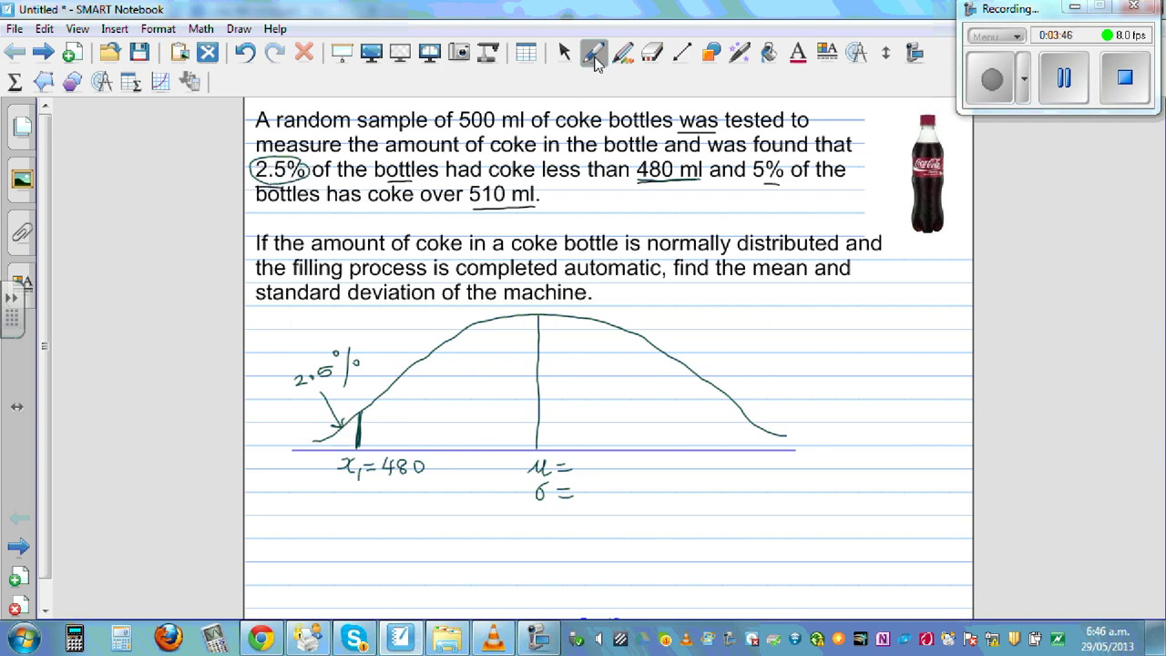
Switch to blue ink and write 0.025 beside the curve's left tail.
left_click(593, 54)
left_click(494, 120)
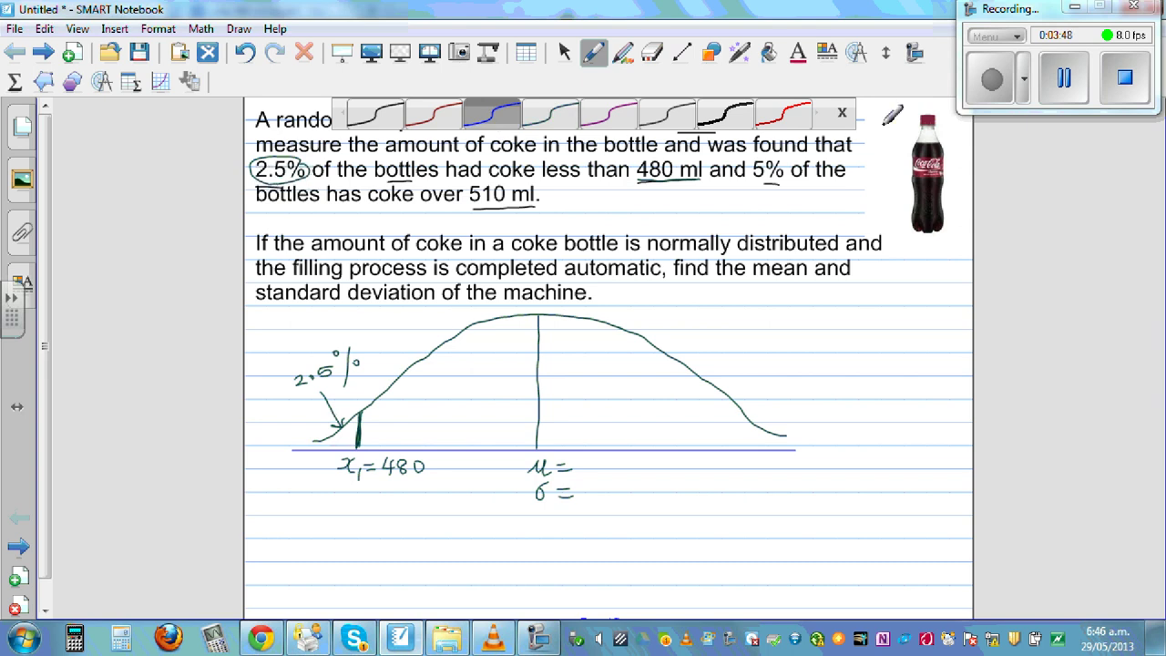
left_click(841, 117)
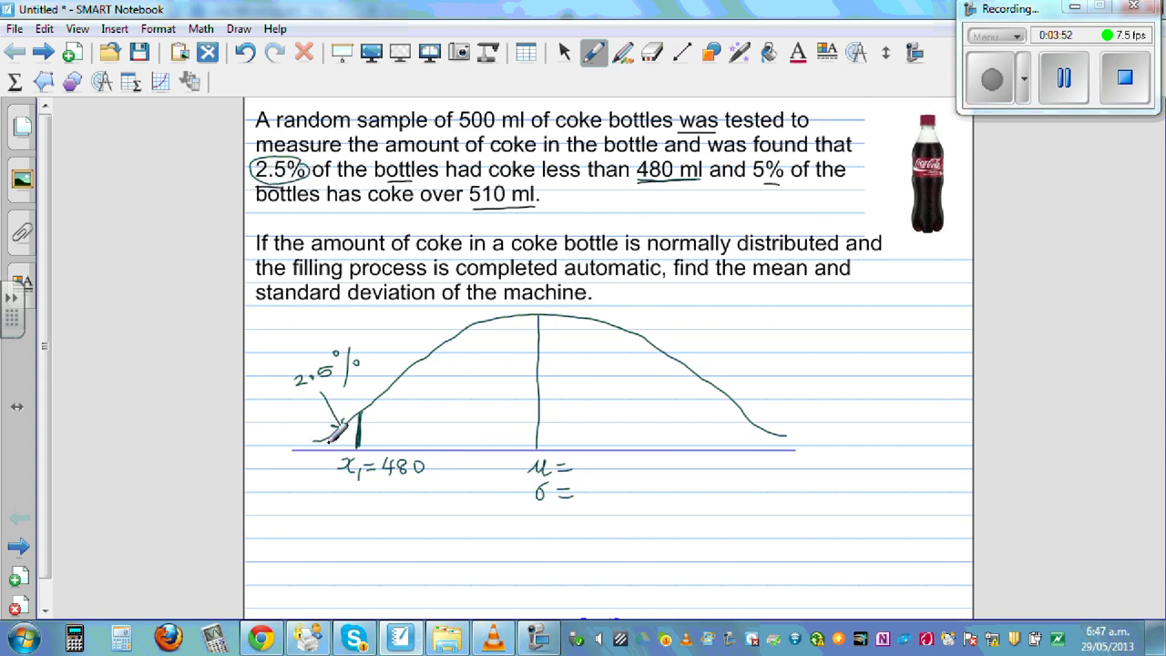
left_click_drag(334, 438, 335, 441)
left_click(342, 438)
left_click_drag(369, 421, 364, 432)
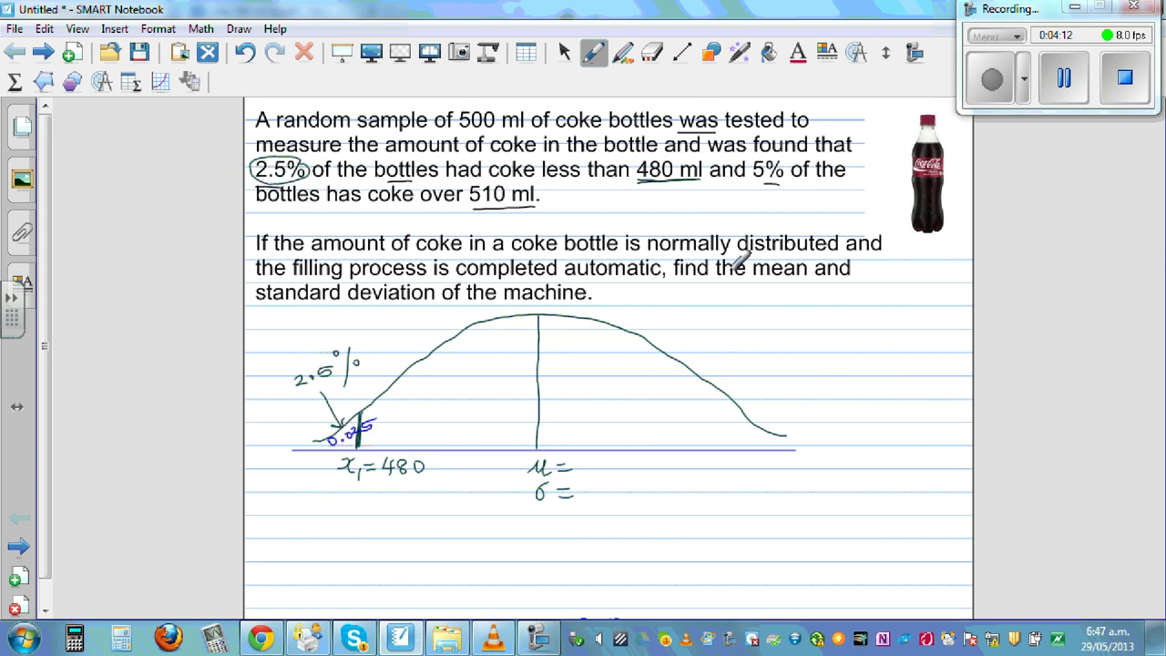
Switch back to dark green ink and underline 'over' in the question.
left_click(593, 54)
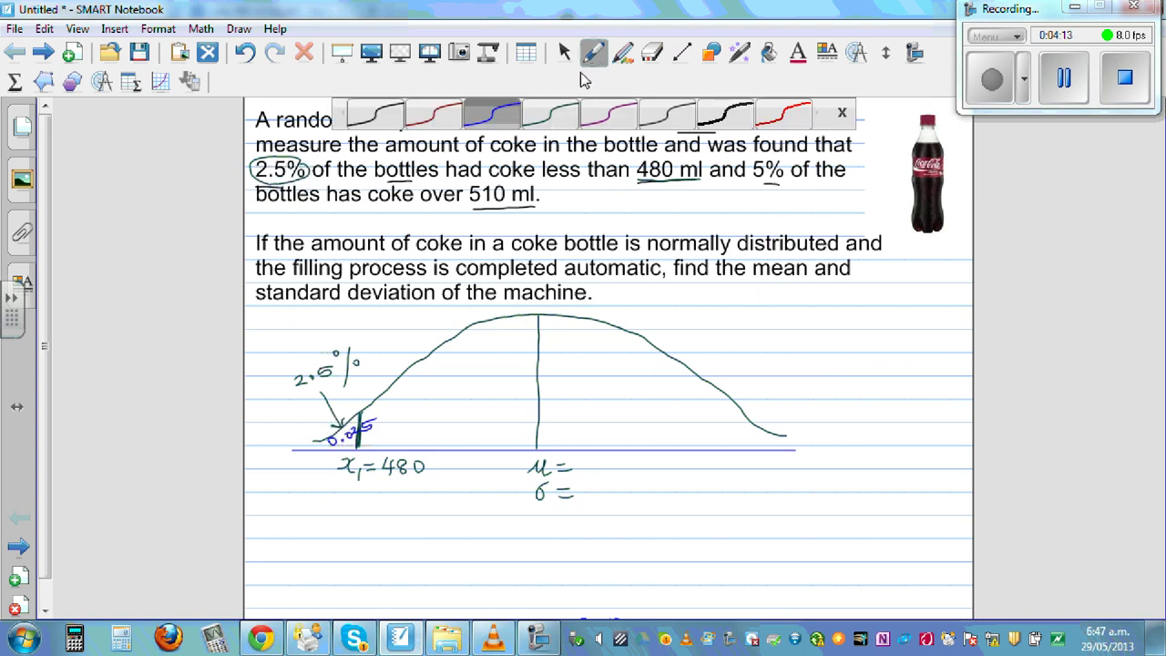
left_click(552, 117)
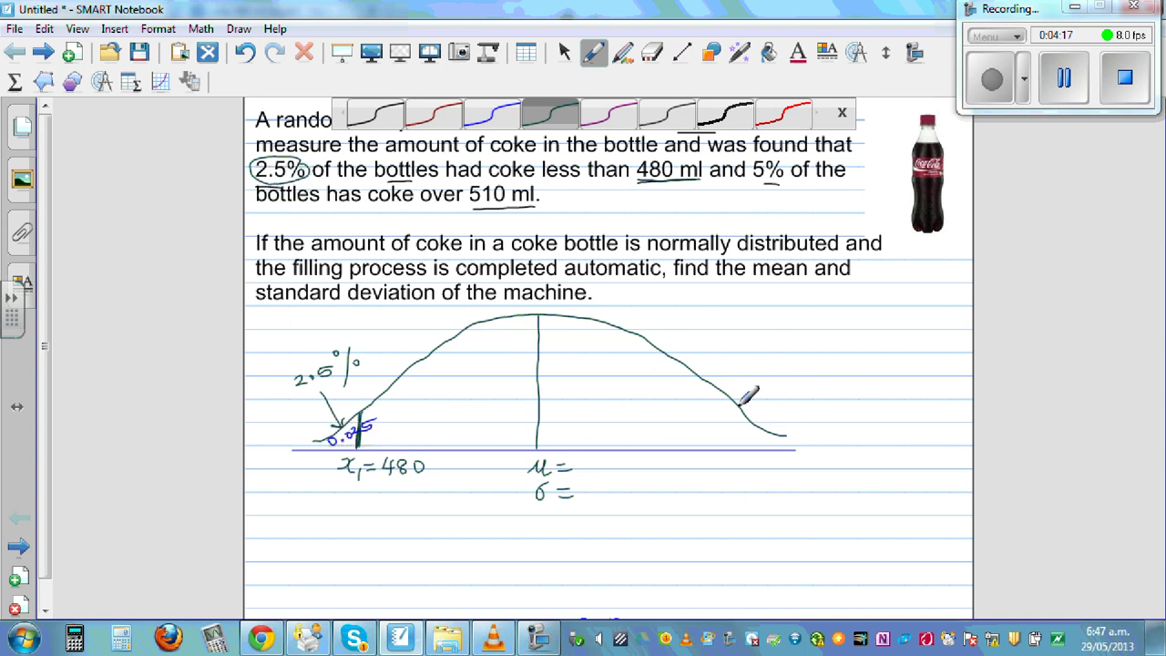
left_click_drag(421, 207, 460, 206)
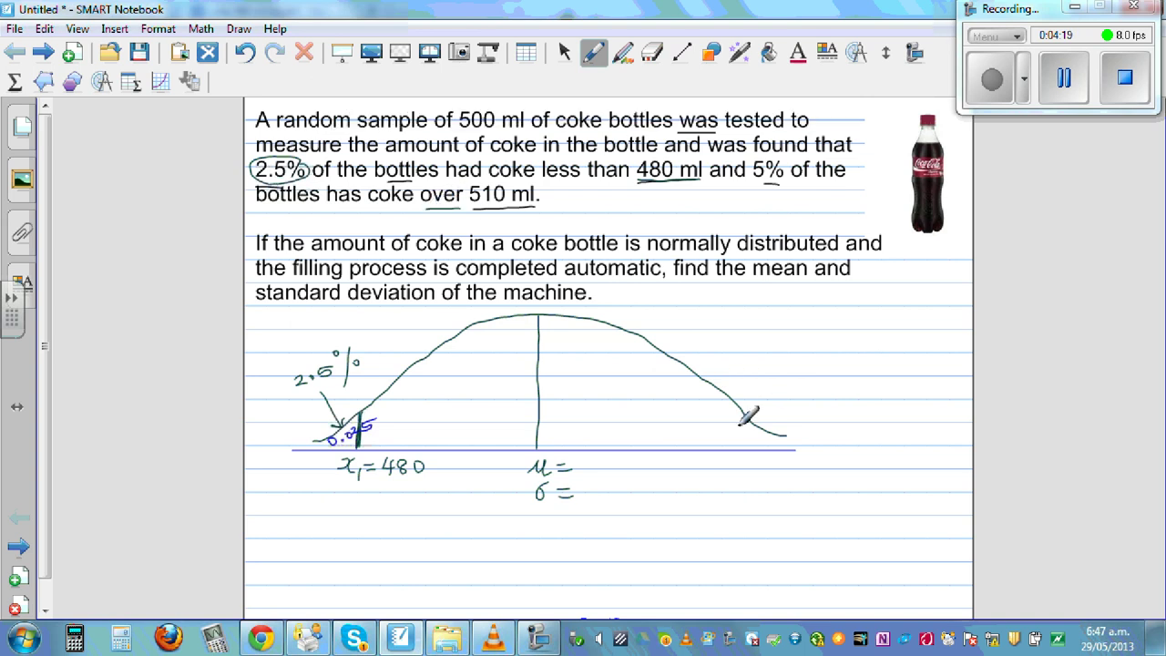
Mark the right tail with a cut-off line, arrow, 5%, 0.05 and 510 = x₂, and begin z = (x − μ.
mouse_move(726, 394)
left_mouse_down()
mouse_move(719, 462)
mouse_move(732, 455)
mouse_move(736, 471)
mouse_move(747, 459)
left_mouse_up()
mouse_move(789, 404)
left_mouse_down()
mouse_move(757, 420)
mouse_move(778, 424)
mouse_move(816, 387)
mouse_move(824, 408)
mouse_move(823, 373)
mouse_move(850, 386)
left_mouse_up()
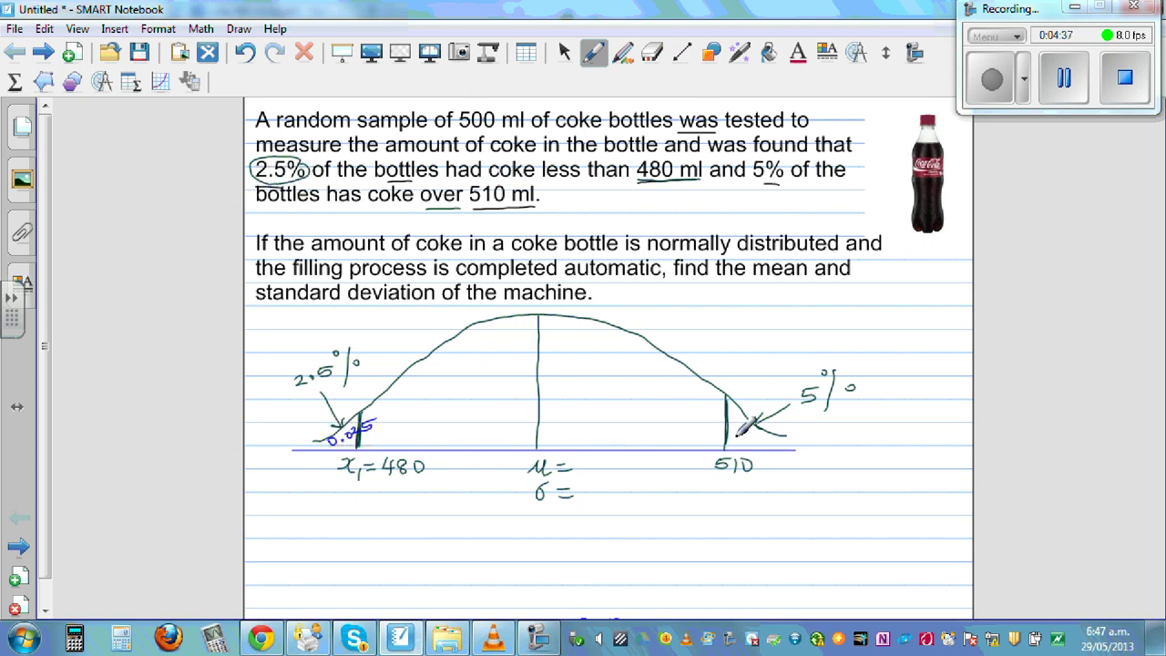
mouse_move(738, 436)
left_mouse_down()
mouse_move(783, 429)
mouse_move(773, 462)
left_mouse_up()
left_click_drag(761, 467, 813, 474)
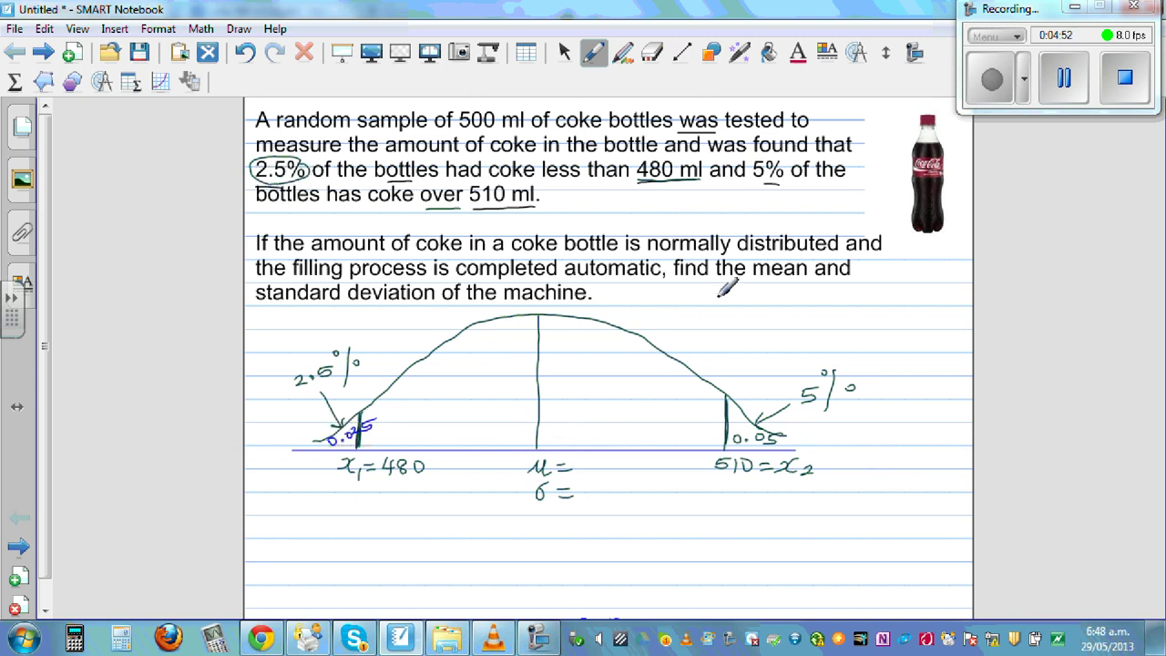
mouse_move(706, 292)
left_mouse_down()
mouse_move(782, 303)
mouse_move(805, 289)
mouse_move(801, 301)
mouse_move(870, 290)
mouse_move(879, 303)
left_mouse_up()
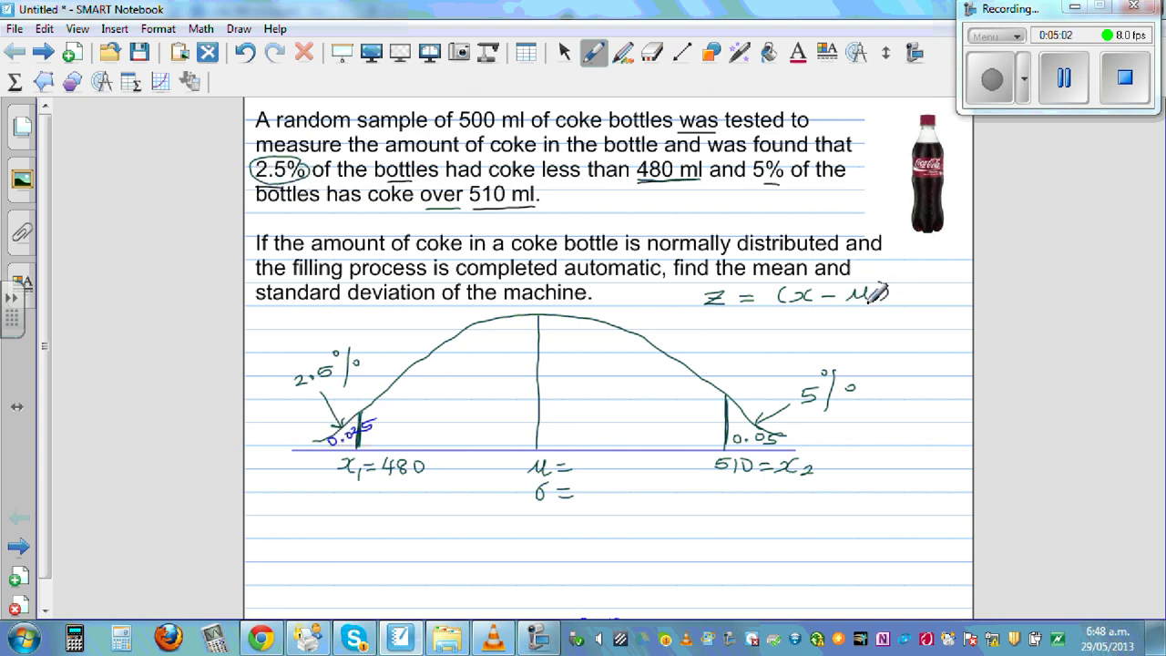
Complete and box z = (x − μ)/σ, then write Z₂ = under x₂ and Z₁ = under x₁.
mouse_move(780, 306)
left_mouse_down()
mouse_move(878, 296)
mouse_move(827, 313)
left_mouse_up()
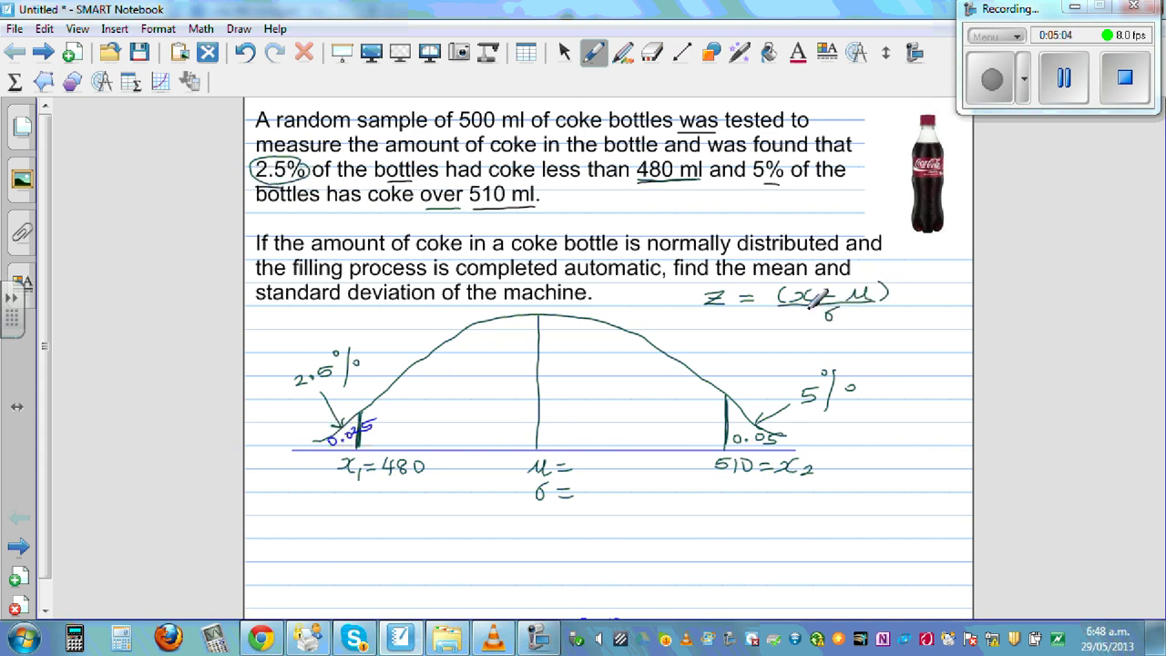
mouse_move(699, 282)
left_mouse_down()
mouse_move(713, 324)
mouse_move(798, 325)
mouse_move(882, 326)
mouse_move(892, 282)
mouse_move(702, 278)
left_mouse_up()
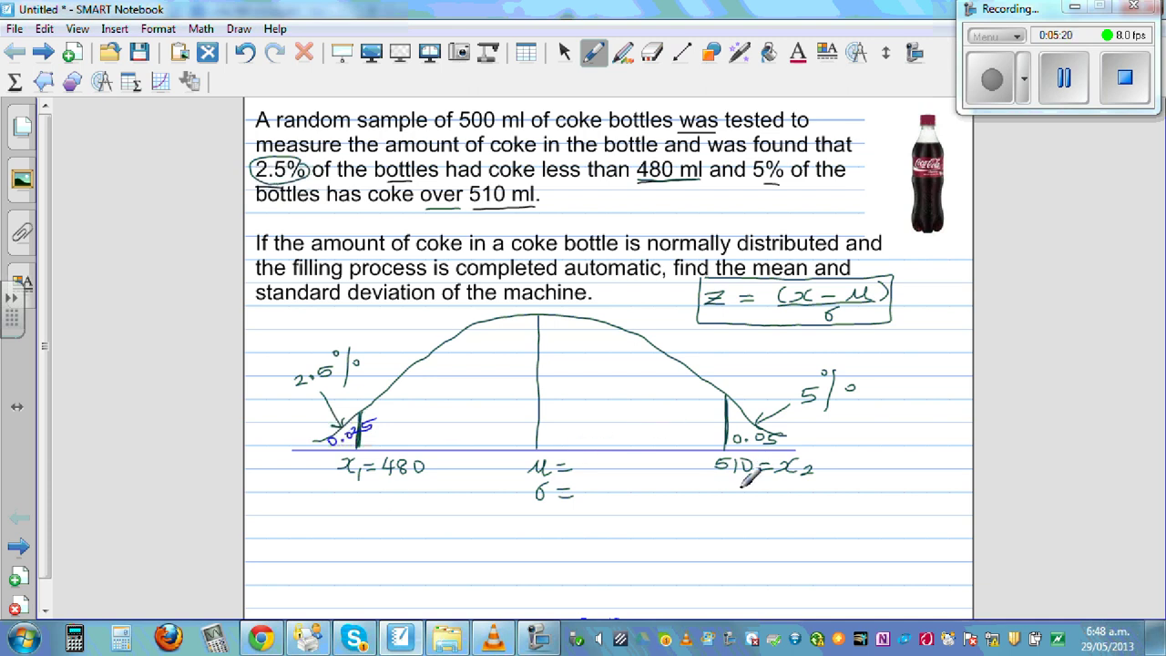
mouse_move(725, 490)
left_mouse_down()
mouse_move(725, 503)
mouse_move(756, 511)
mouse_move(782, 504)
left_mouse_up()
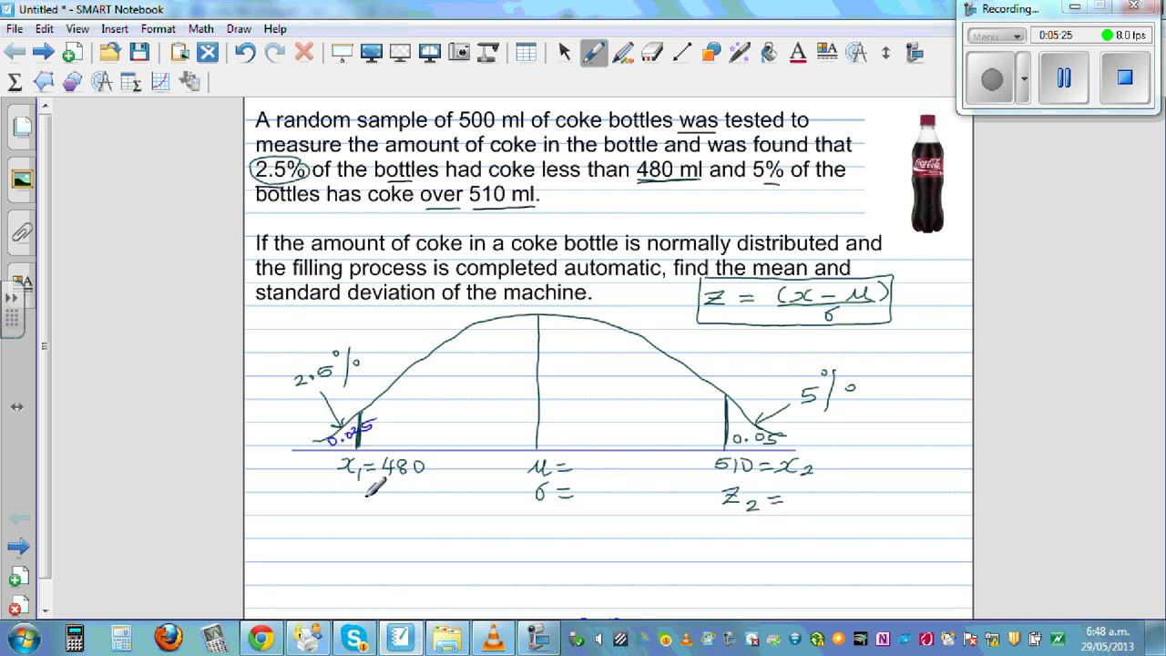
mouse_move(337, 491)
left_mouse_down()
mouse_move(355, 490)
mouse_move(347, 503)
left_mouse_up()
left_click_drag(372, 501, 383, 501)
left_click_drag(372, 507, 385, 506)
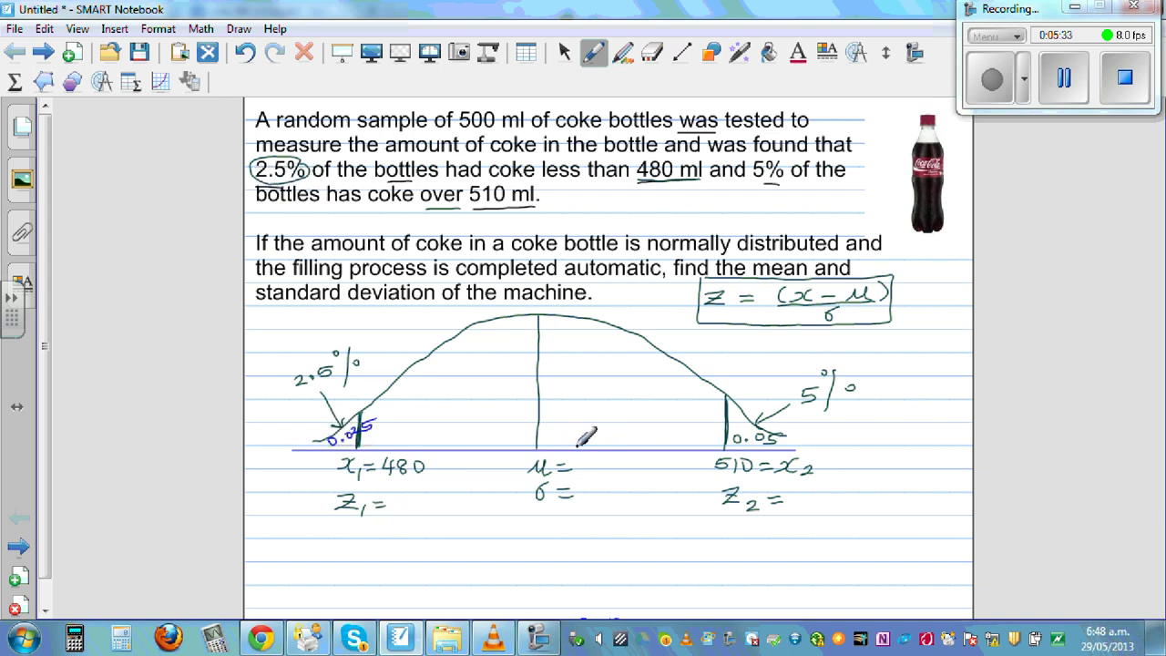
Switch back to the pen and start a blue z = below σ = under the curve's centre.
left_click(651, 52)
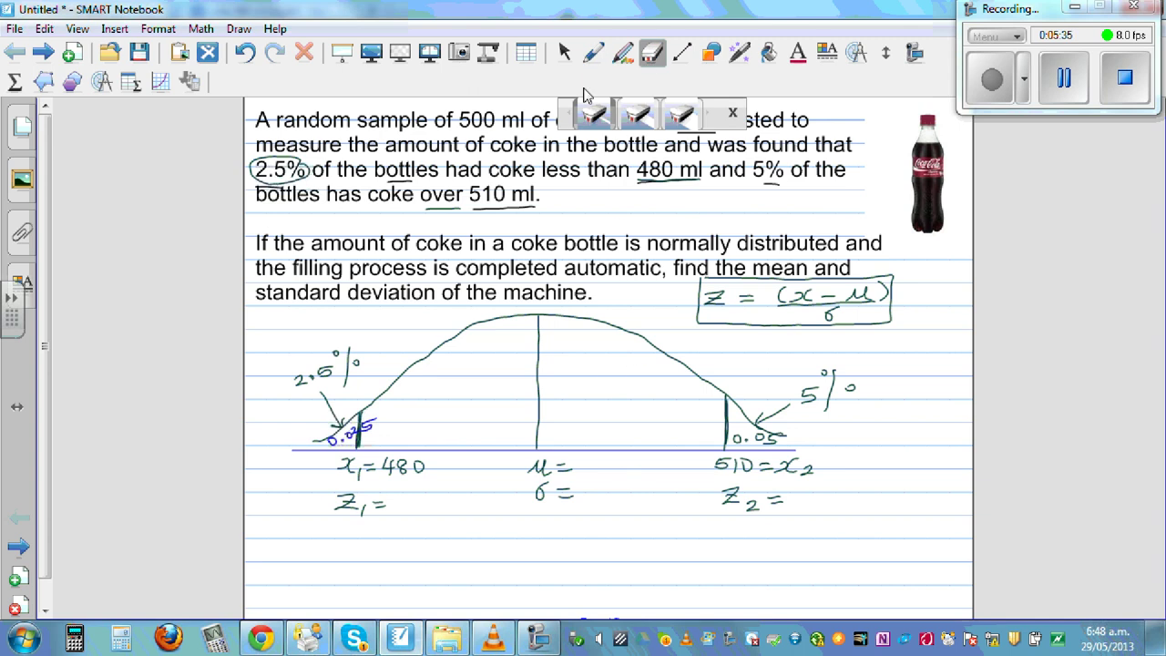
left_click(593, 52)
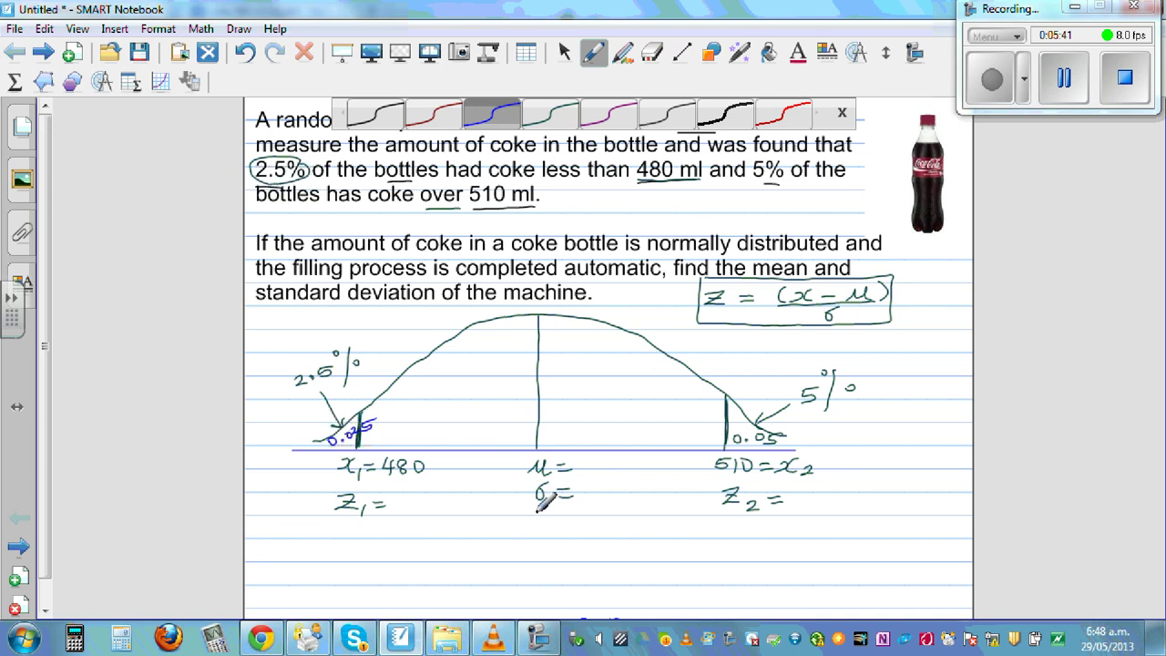
left_click_drag(530, 512, 576, 514)
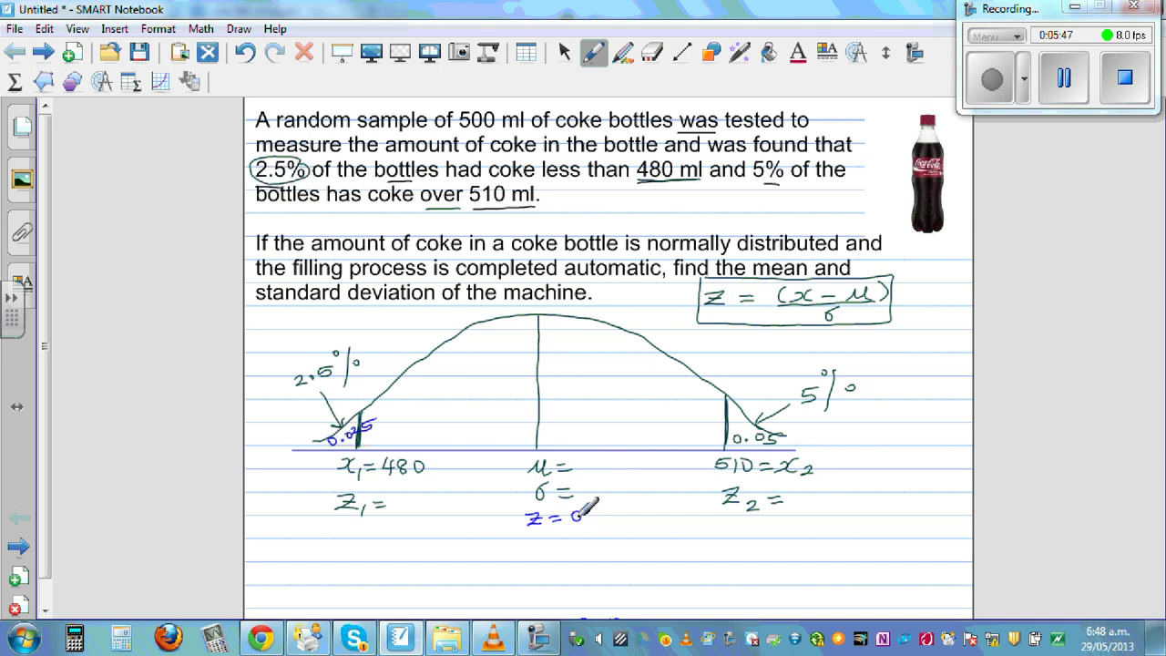